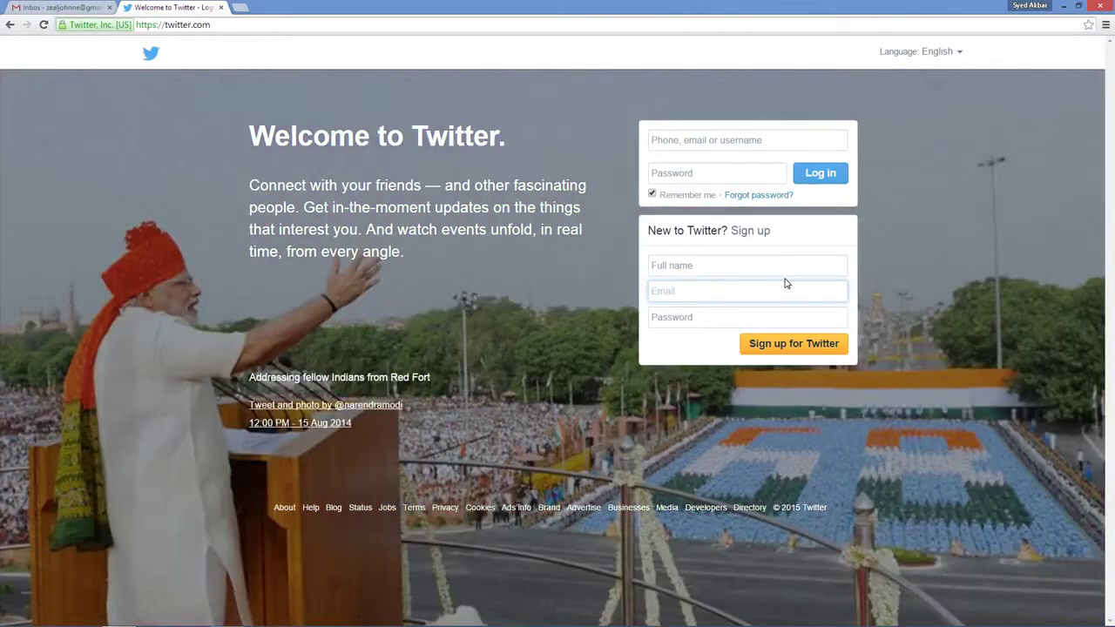
# Enter the new account's full name and e-mail address in the 'New to Twitter?' box
pyautogui.click(769, 265)
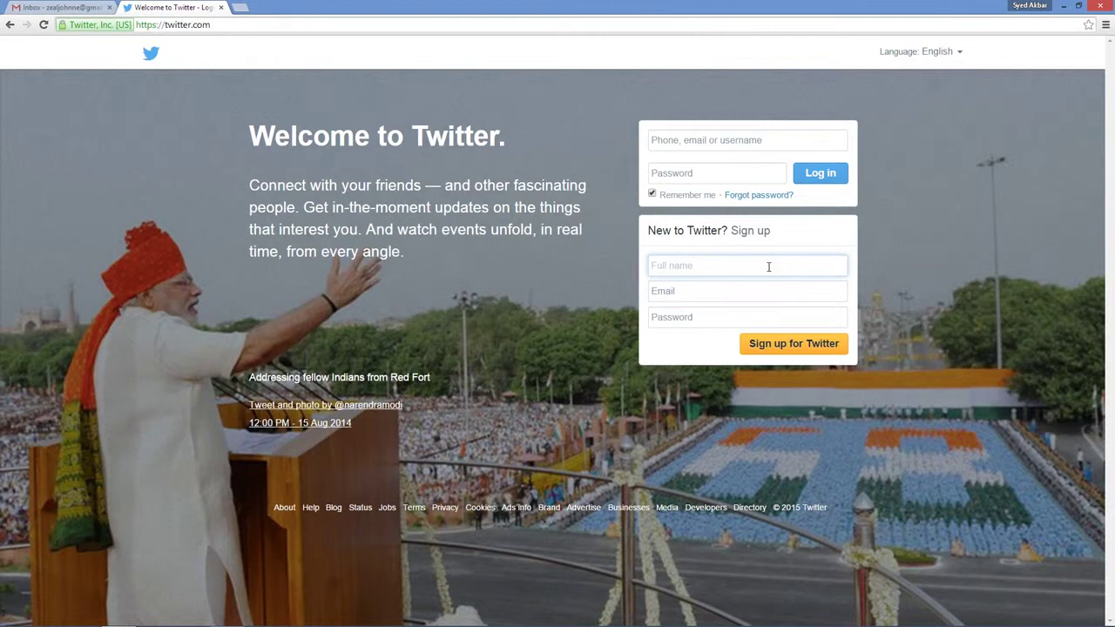
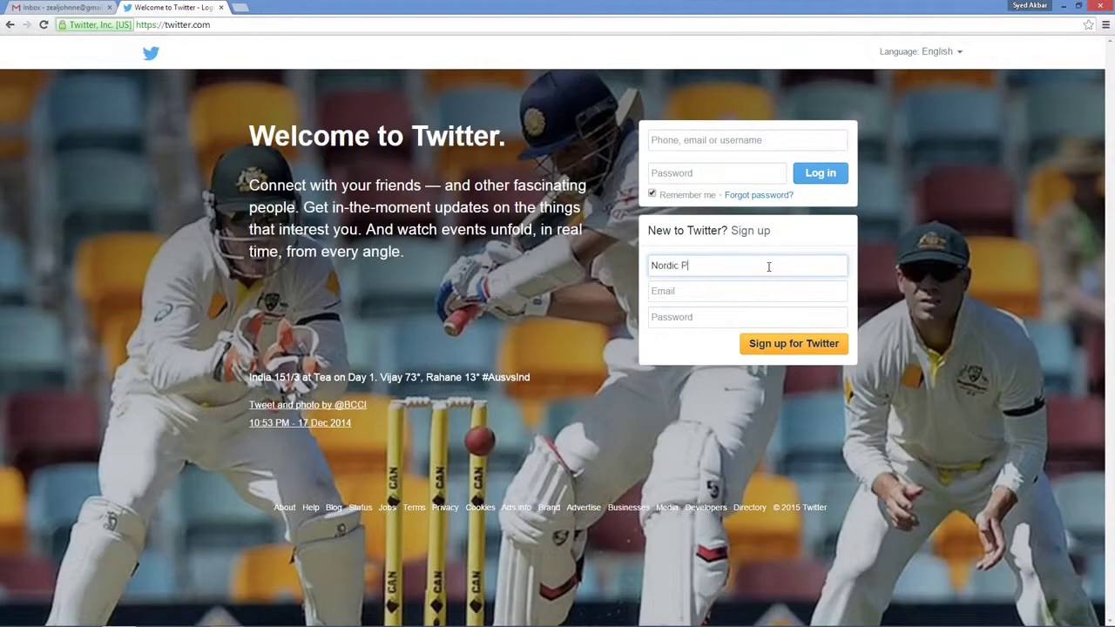
pyautogui.click(766, 290)
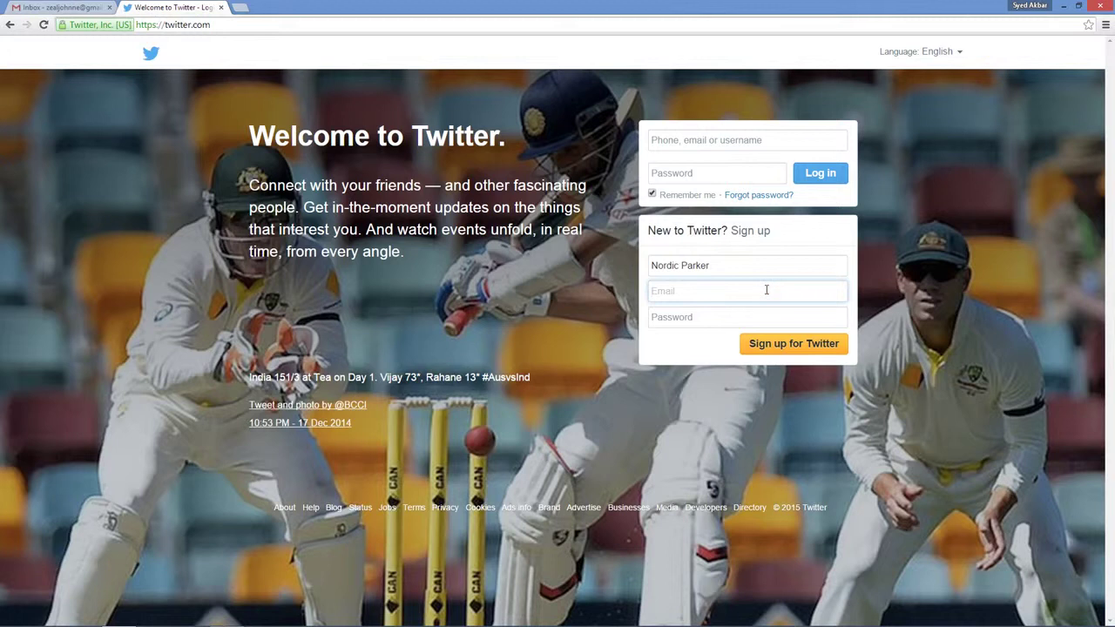
pyautogui.write('nordic')
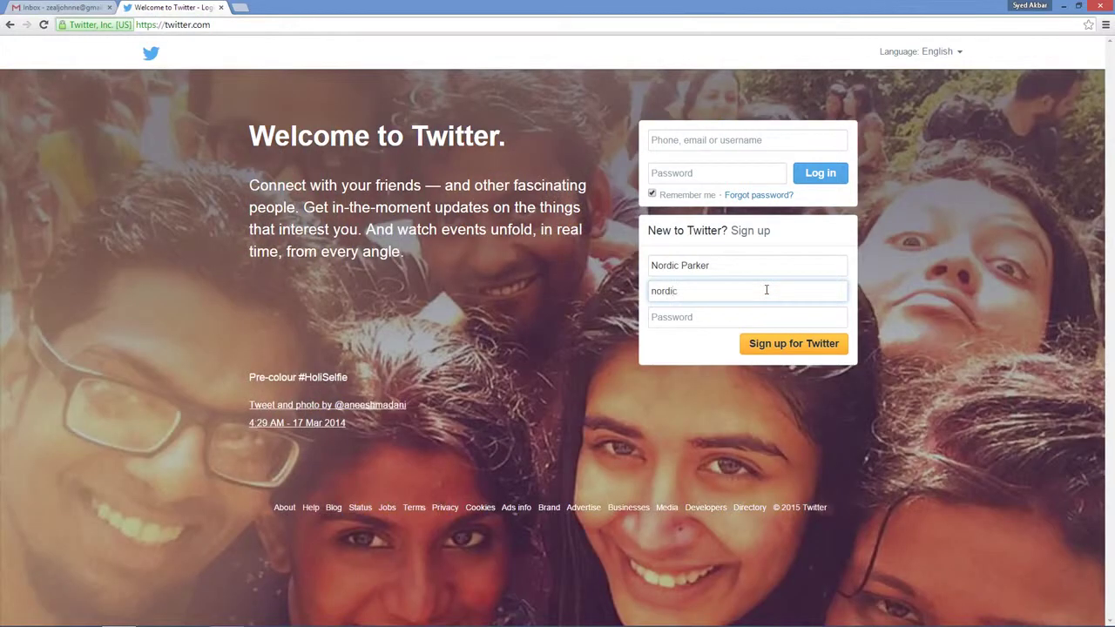
pyautogui.press('BackSpace')
pyautogui.press('BackSpace')
pyautogui.press('BackSpace')
pyautogui.press('BackSpace')
pyautogui.press('BackSpace')
pyautogui.press('BackSpace')
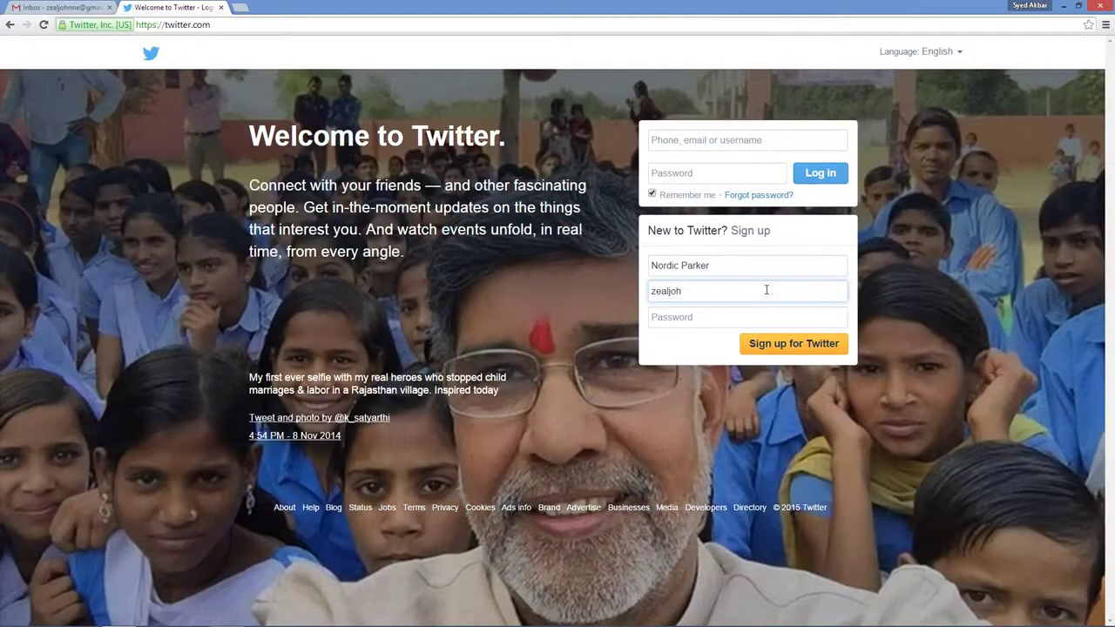
# Enter the account password and submit with 'Sign up for Twitter'
pyautogui.press('Tab')
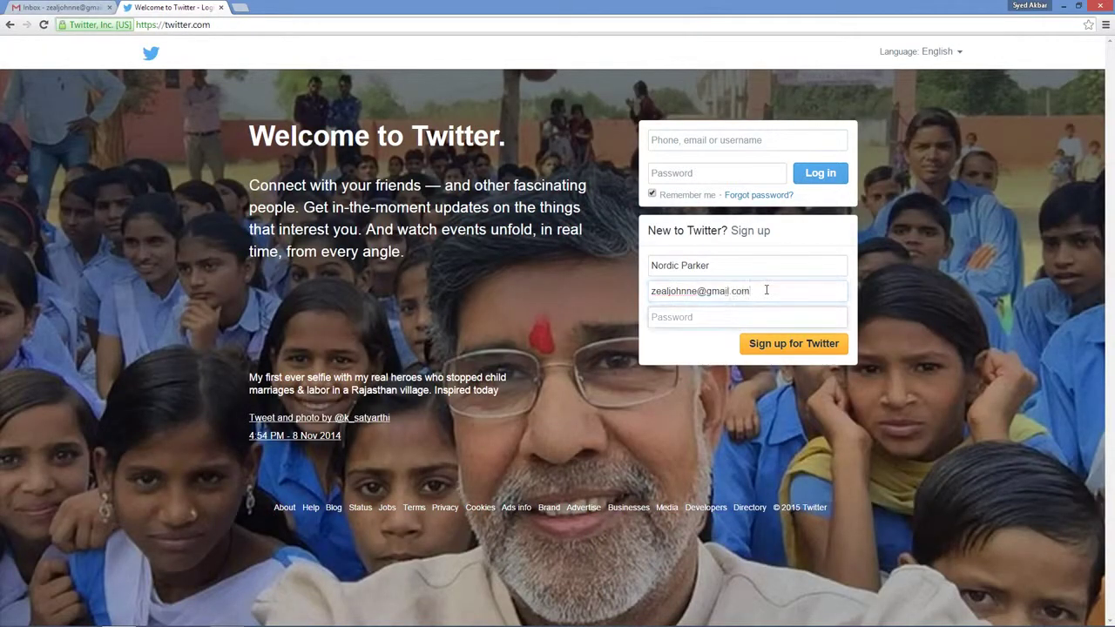
pyautogui.write('****')
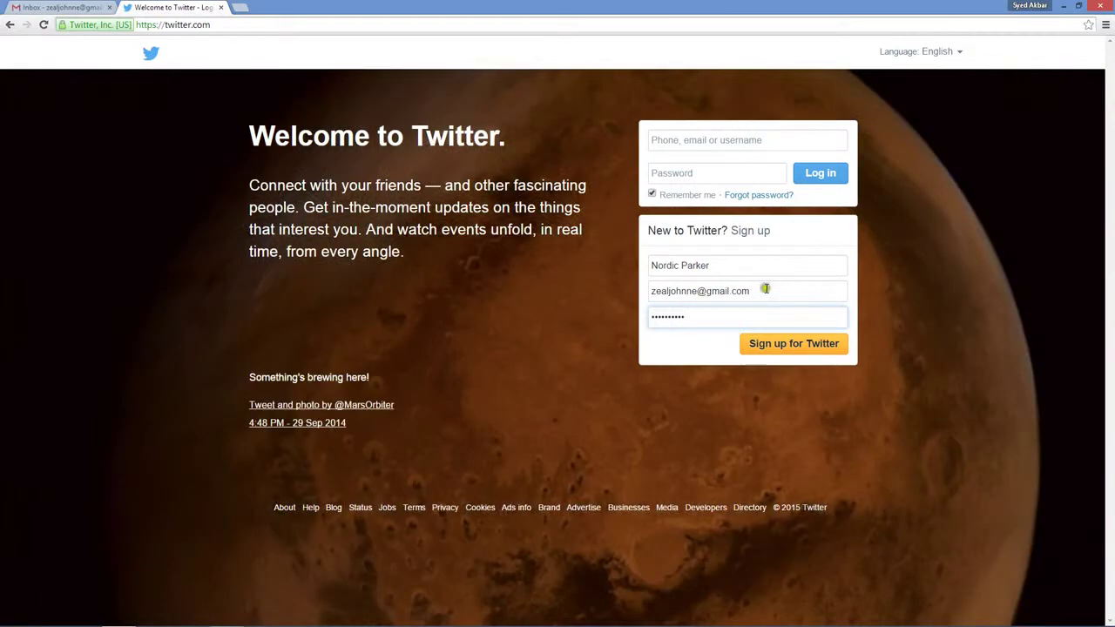
pyautogui.click(806, 349)
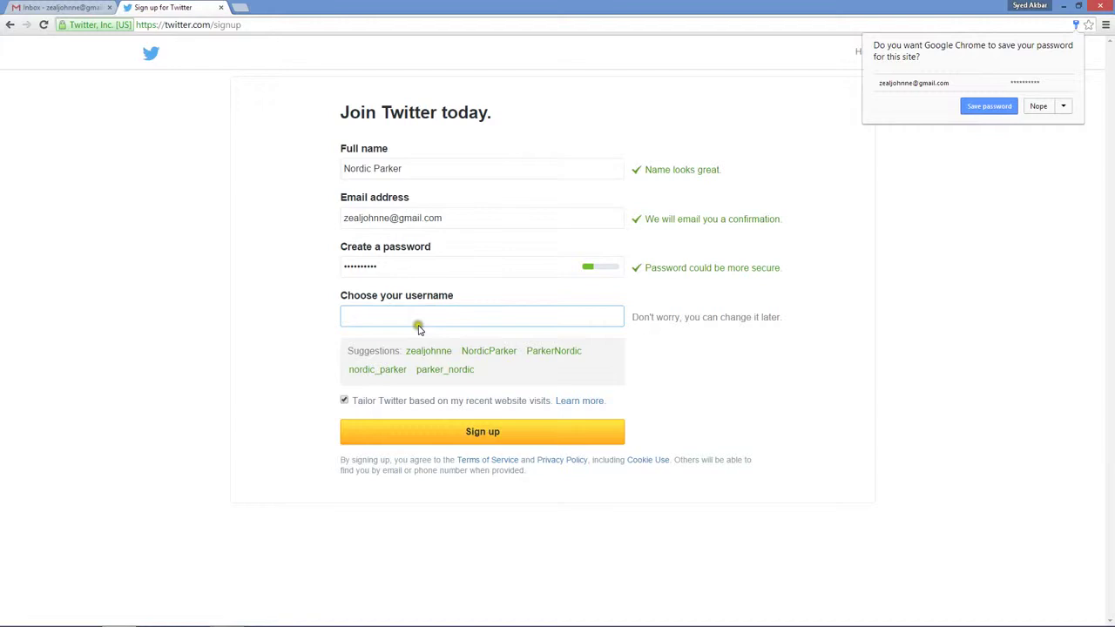
# Accept the name-based username suggestion and create the account with Sign up
pyautogui.click(435, 353)
pyautogui.click(434, 352)
pyautogui.click(485, 352)
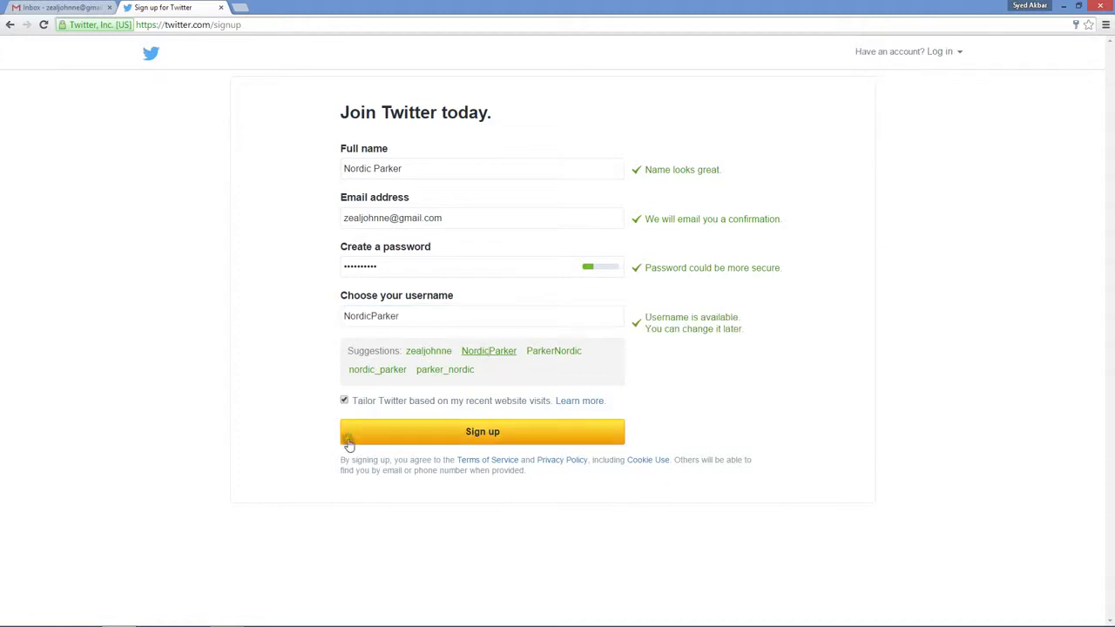
pyautogui.click(486, 433)
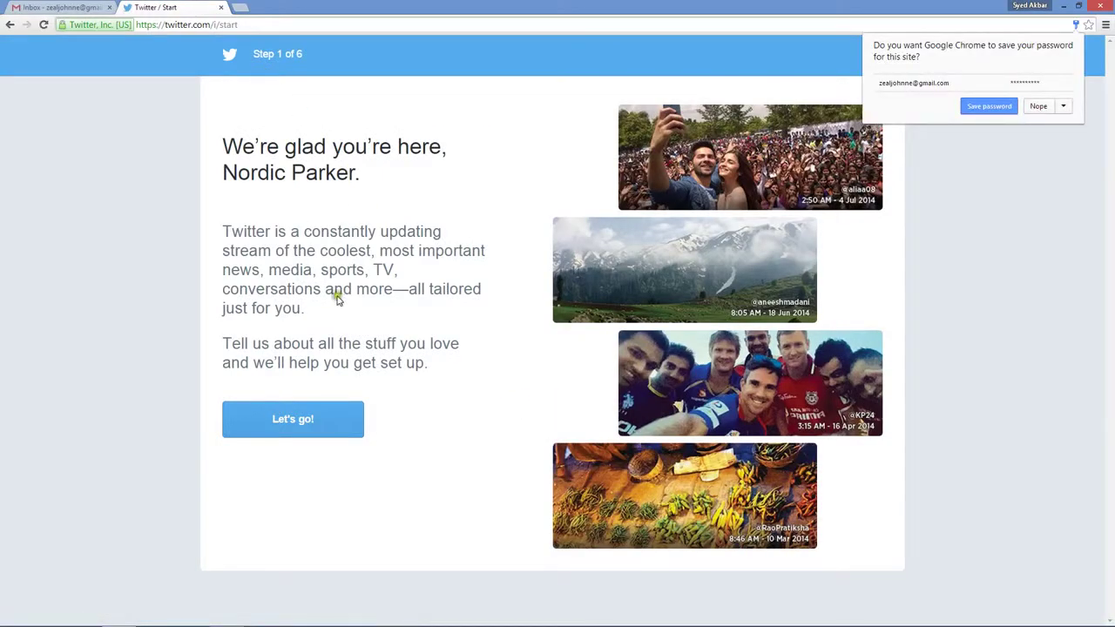
# Start setup, uncheck Popular accounts, check TV and Sport, and continue
pyautogui.click(293, 419)
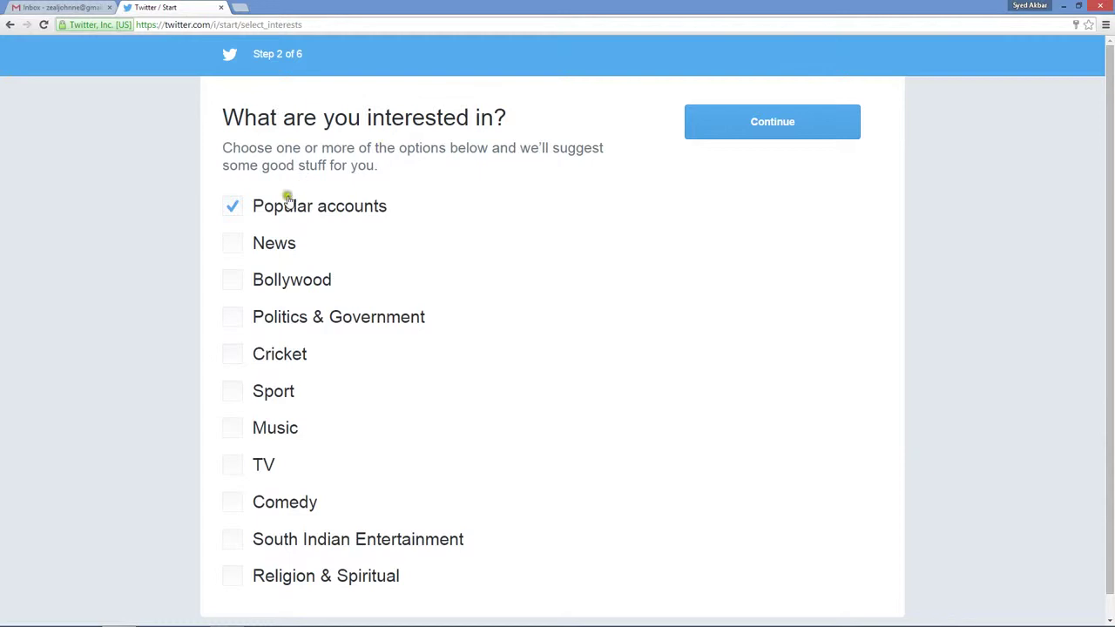
pyautogui.click(232, 206)
pyautogui.click(237, 465)
pyautogui.click(231, 391)
pyautogui.click(767, 126)
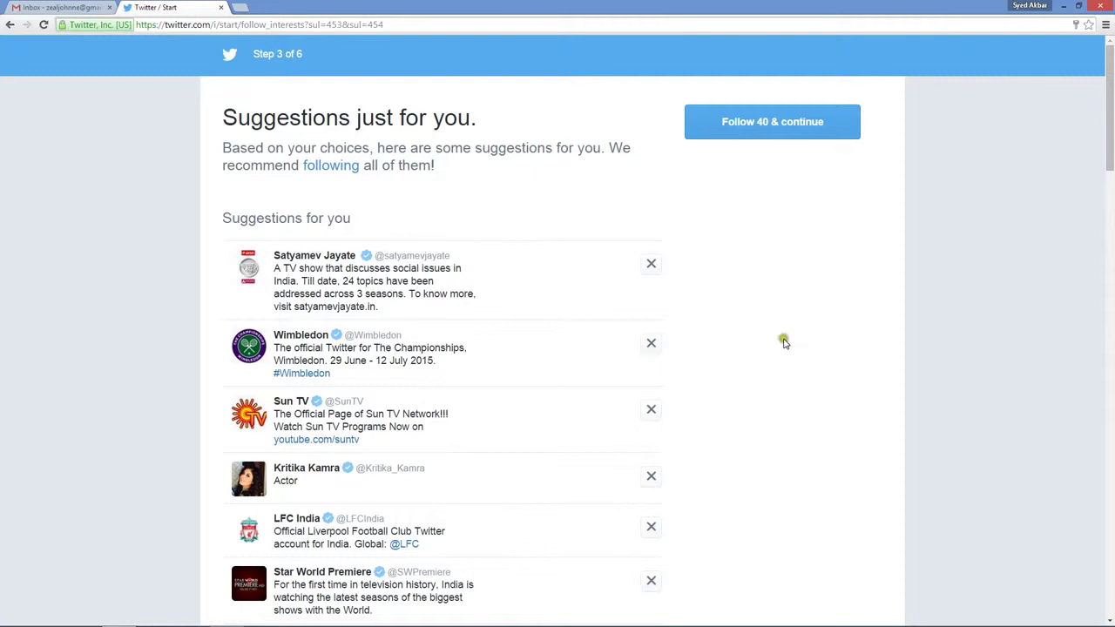
# Remove Wimbledon, the actor and Sun TV from suggestions, then choose 'Follow 37 & continue'
pyautogui.scroll(-4, 789, 342)
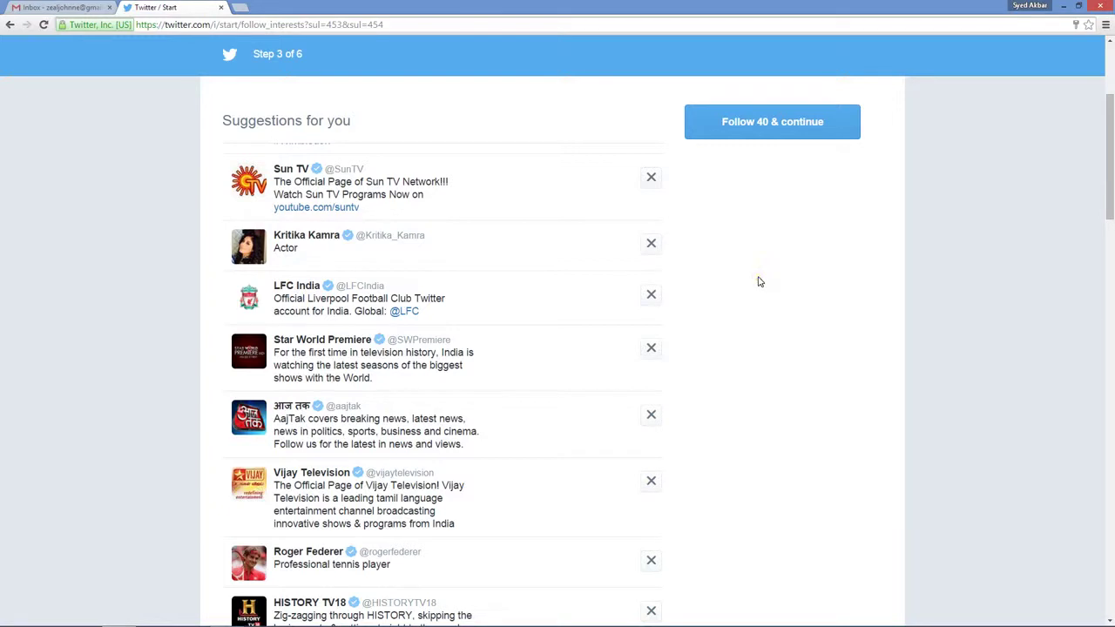
pyautogui.scroll(-4, 758, 281)
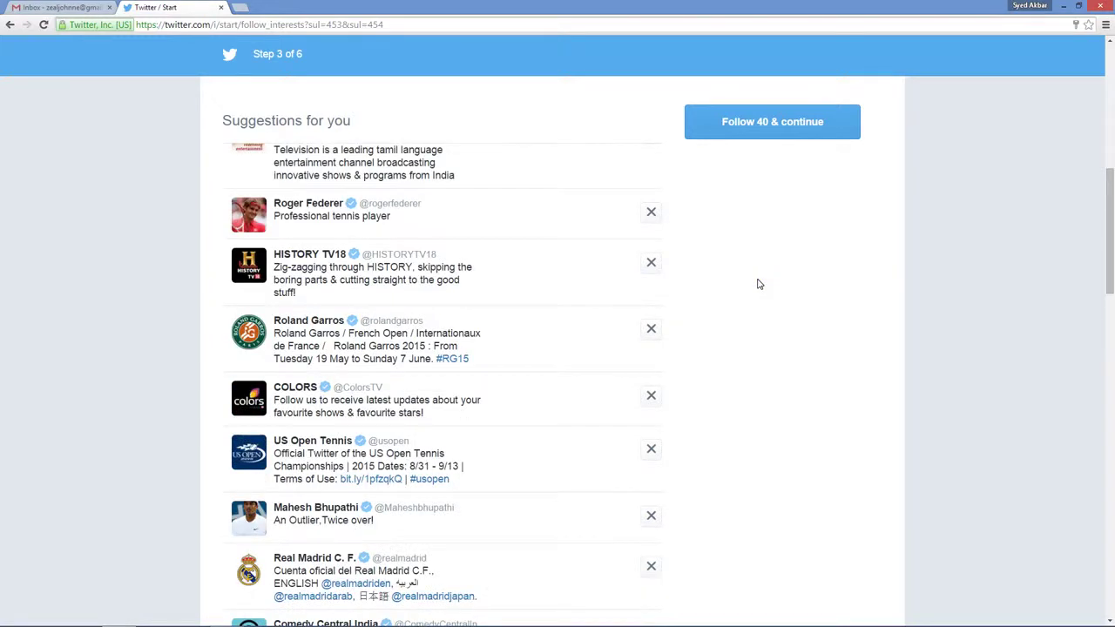
pyautogui.scroll(-4, 758, 284)
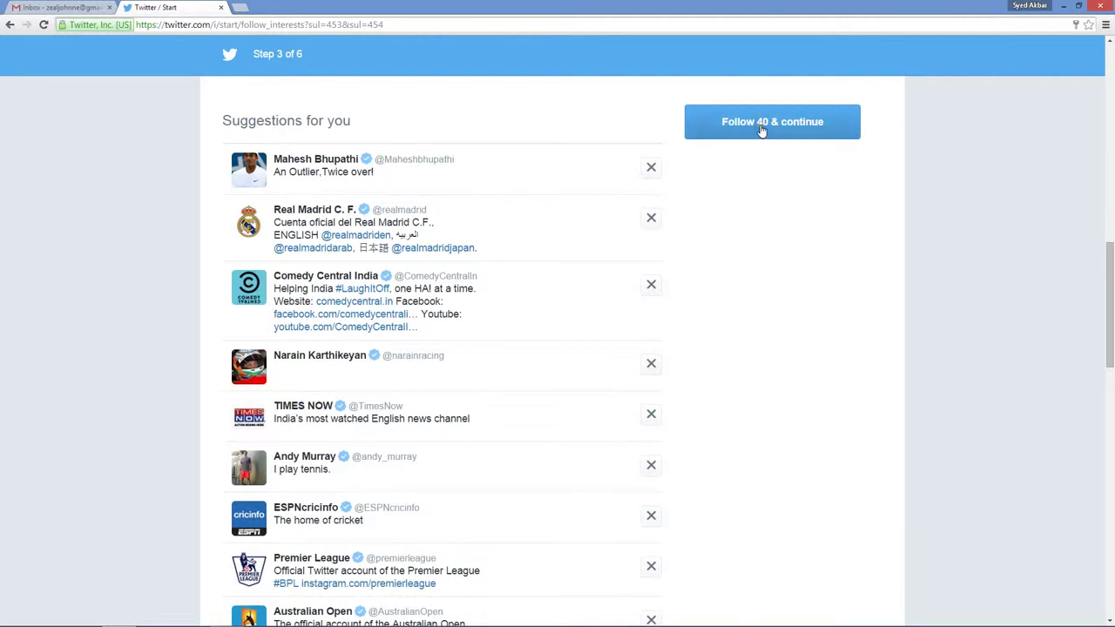
pyautogui.scroll(-10, 731, 493)
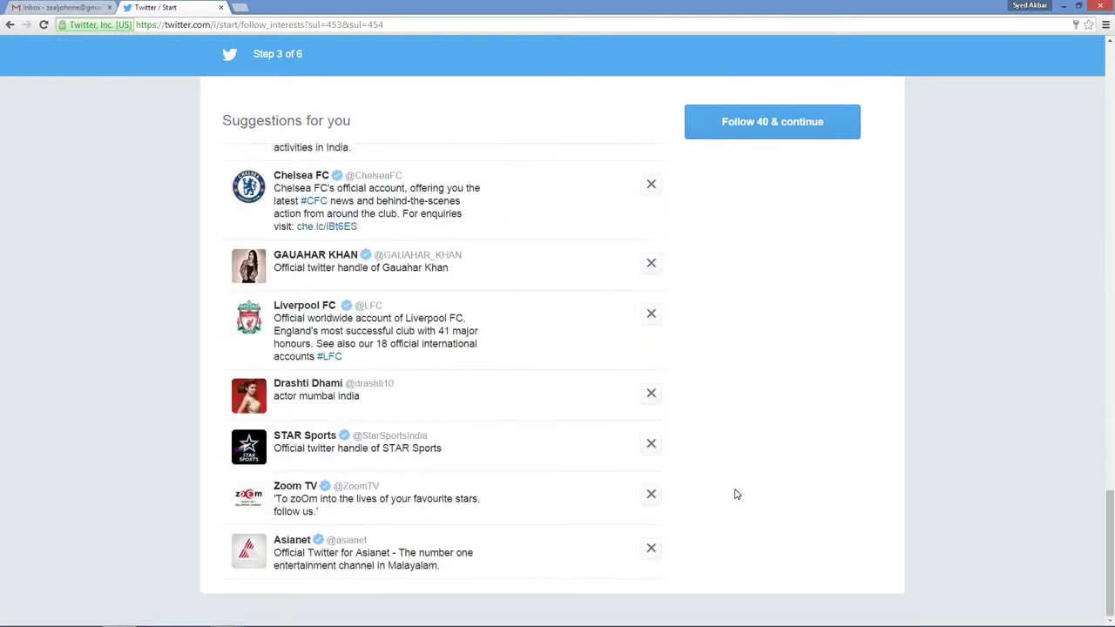
pyautogui.scroll(10, 757, 482)
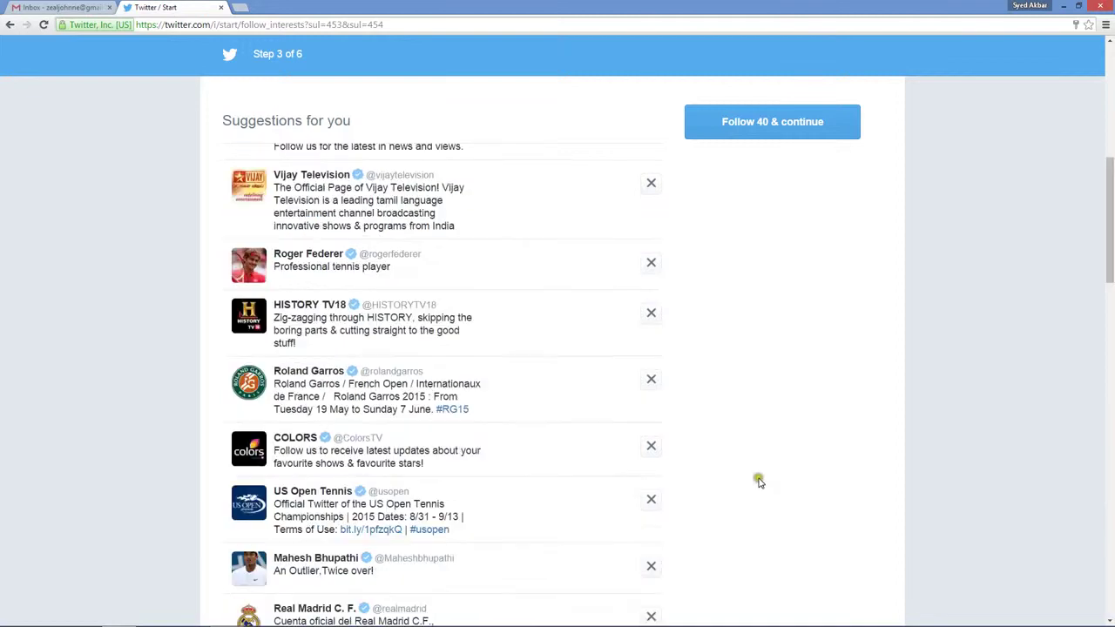
pyautogui.scroll(4, 758, 482)
pyautogui.click(652, 163)
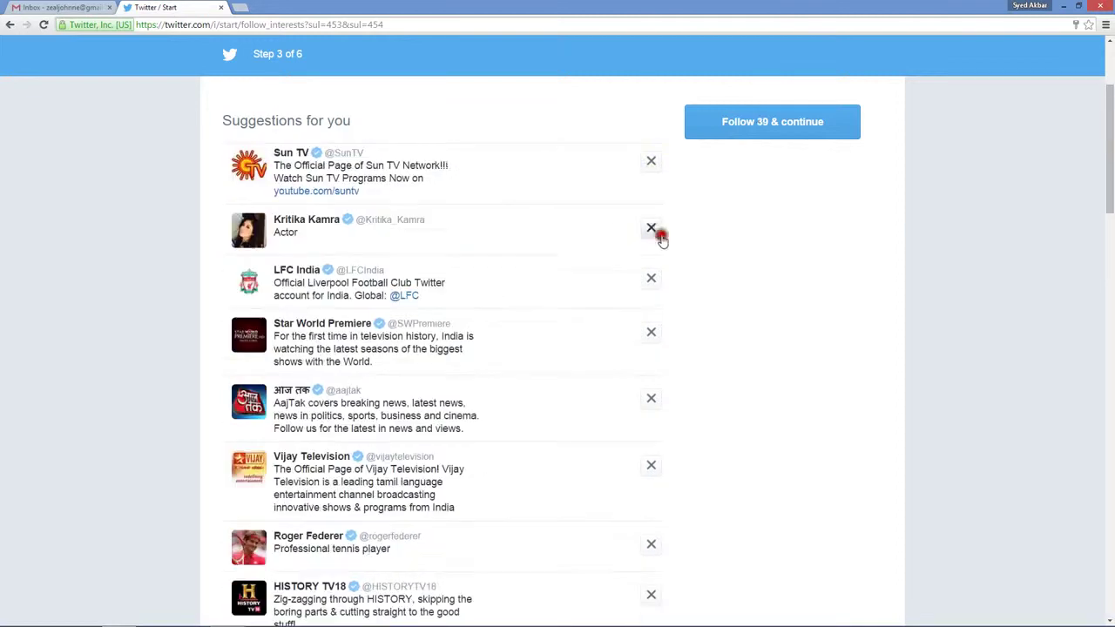
pyautogui.click(655, 229)
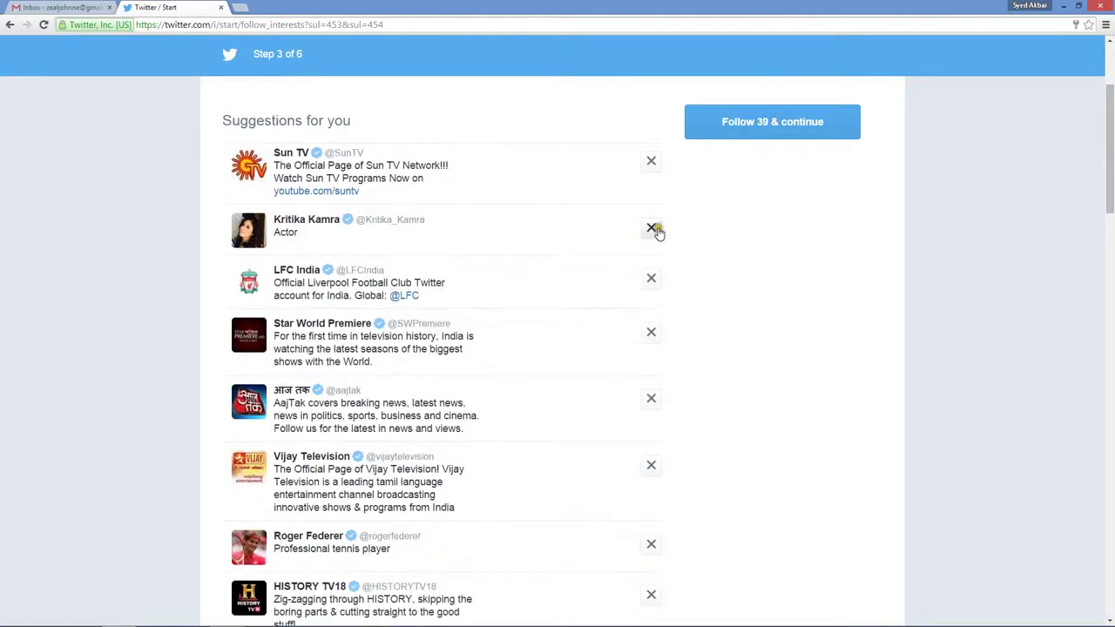
pyautogui.click(651, 161)
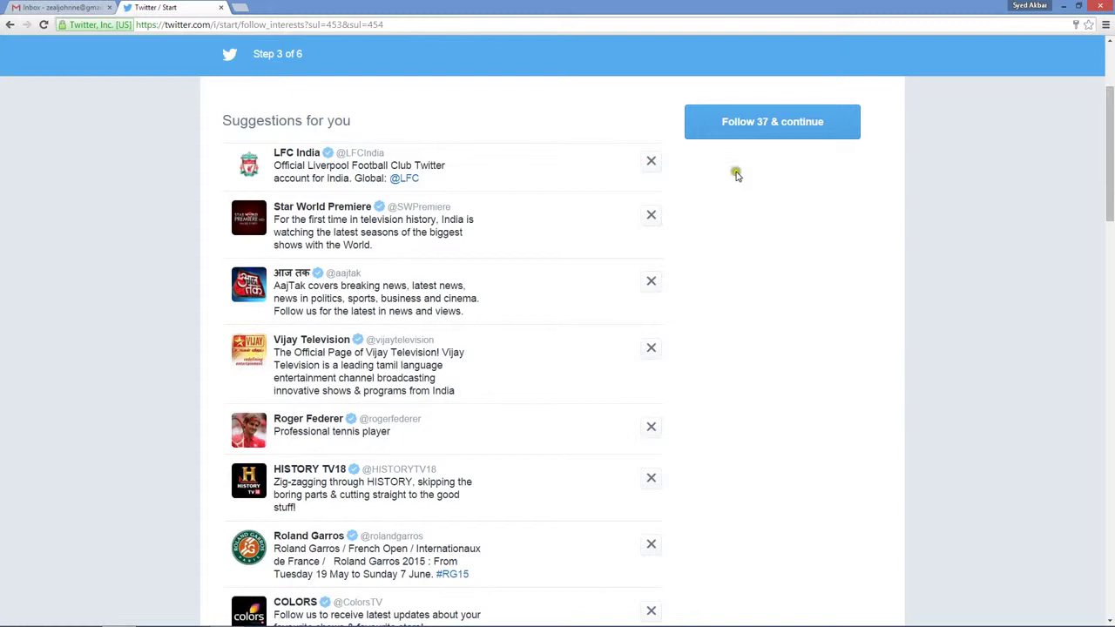
pyautogui.click(755, 129)
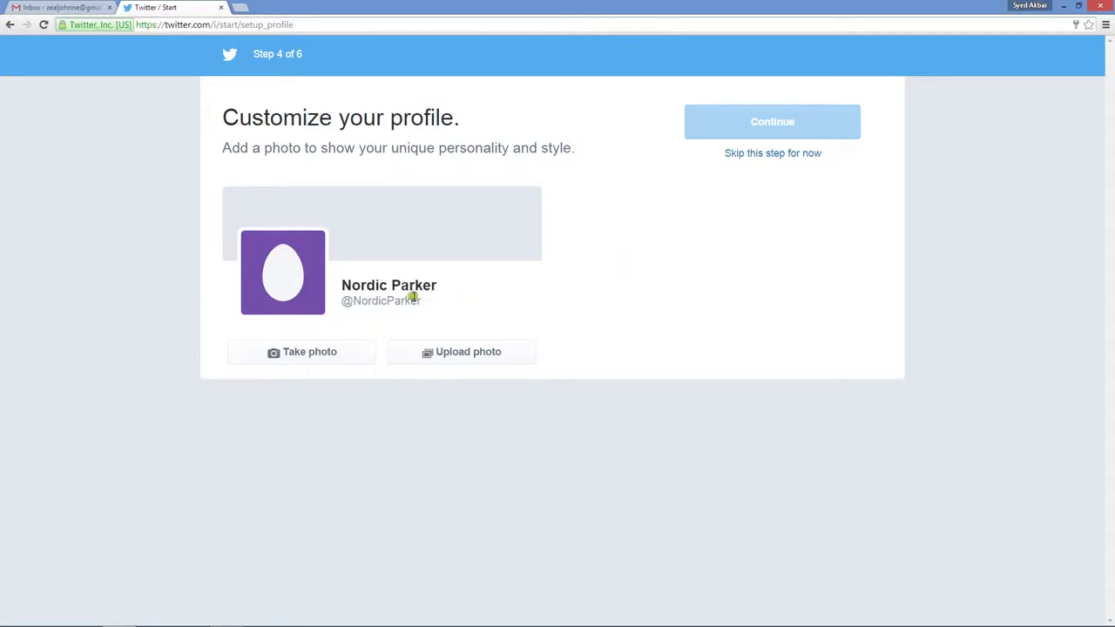
# Upload image 1, the pink blobfish, as the profile photo and apply the crop
pyautogui.click(469, 352)
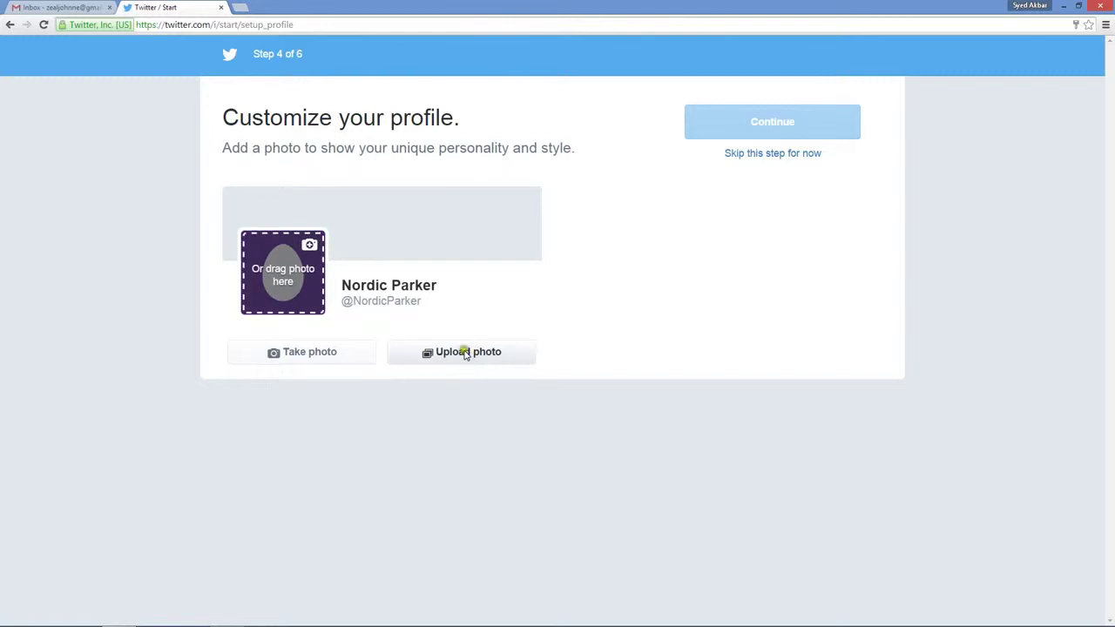
pyautogui.click(466, 353)
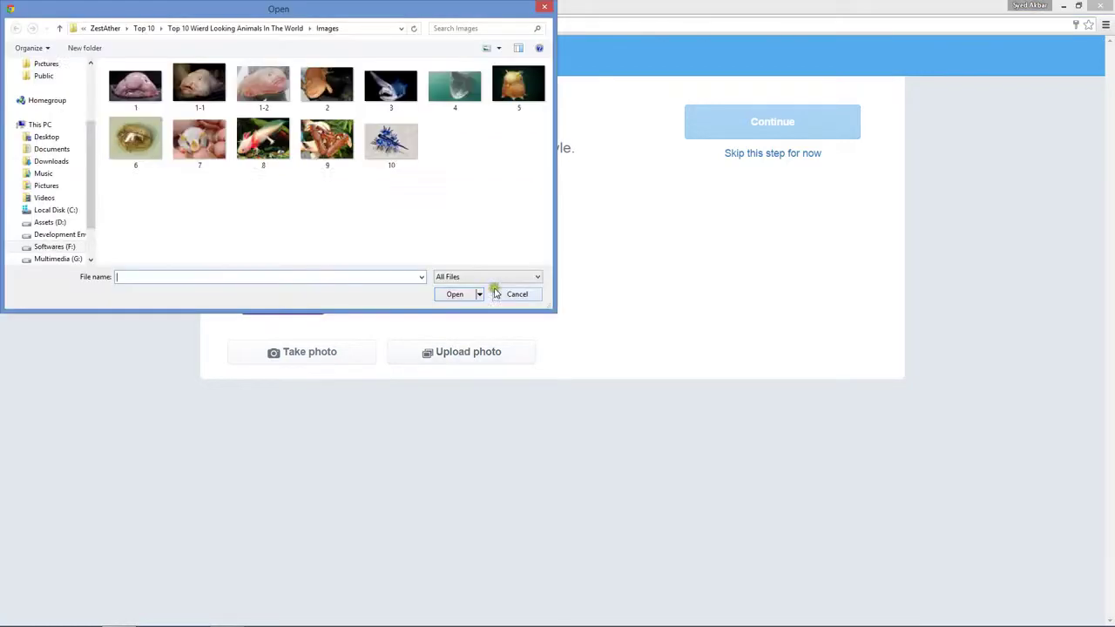
pyautogui.doubleClick(139, 92)
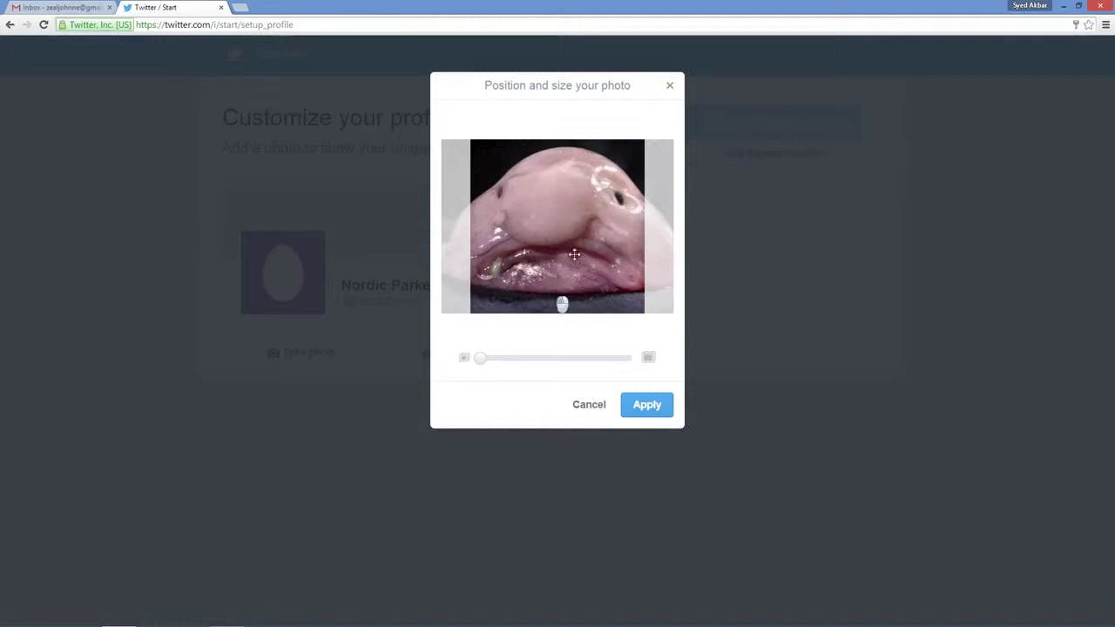
pyautogui.click(646, 407)
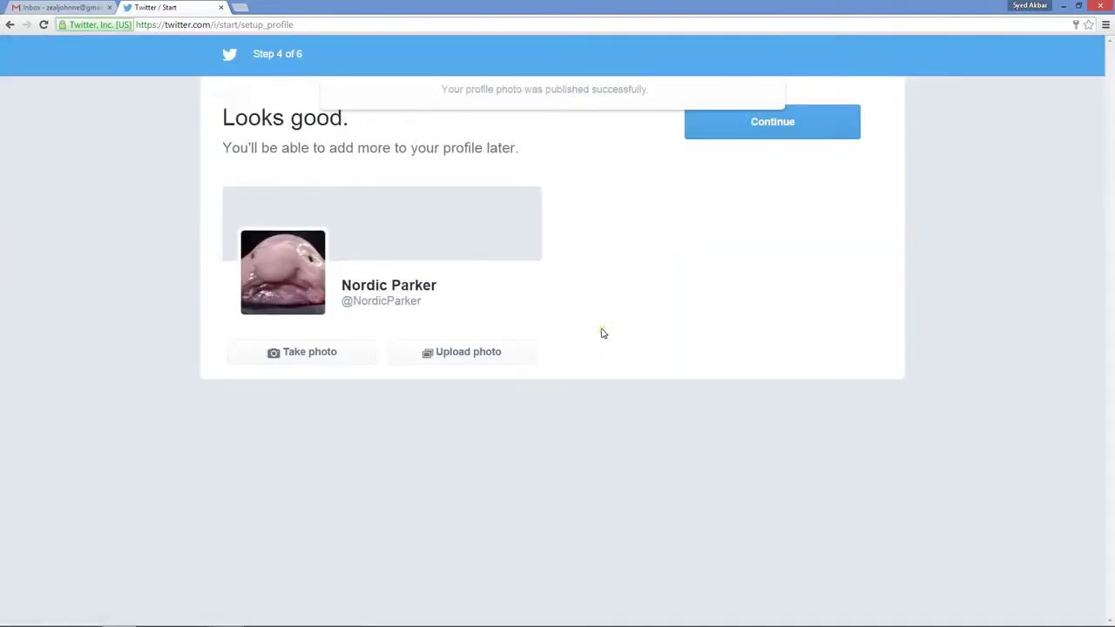
# Continue past the profile step and skip the Find people contact import
pyautogui.click(756, 127)
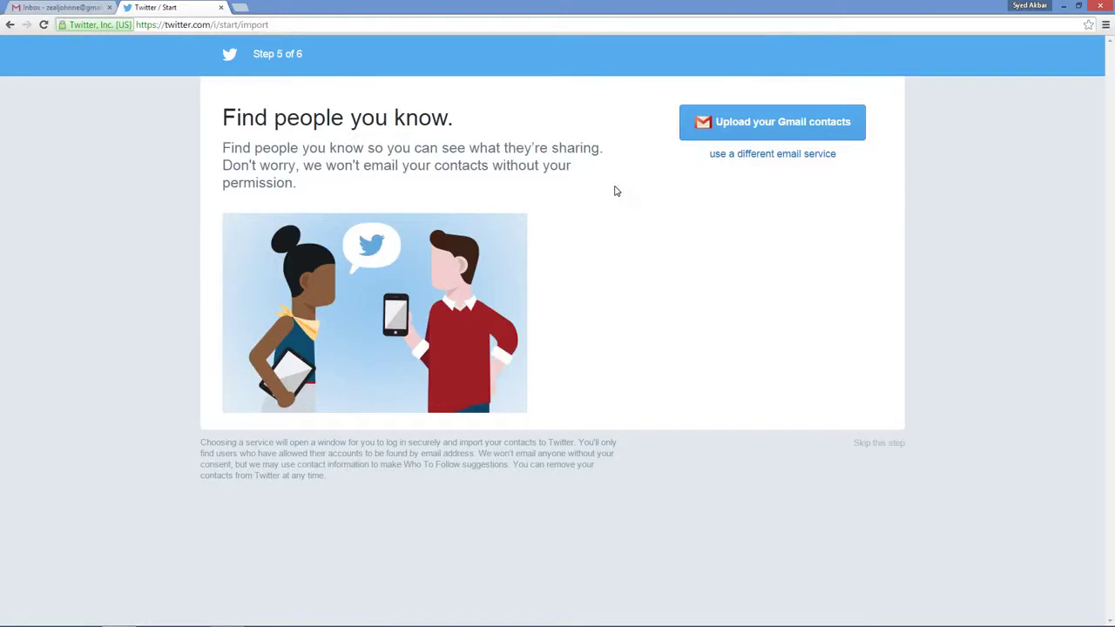
pyautogui.click(748, 126)
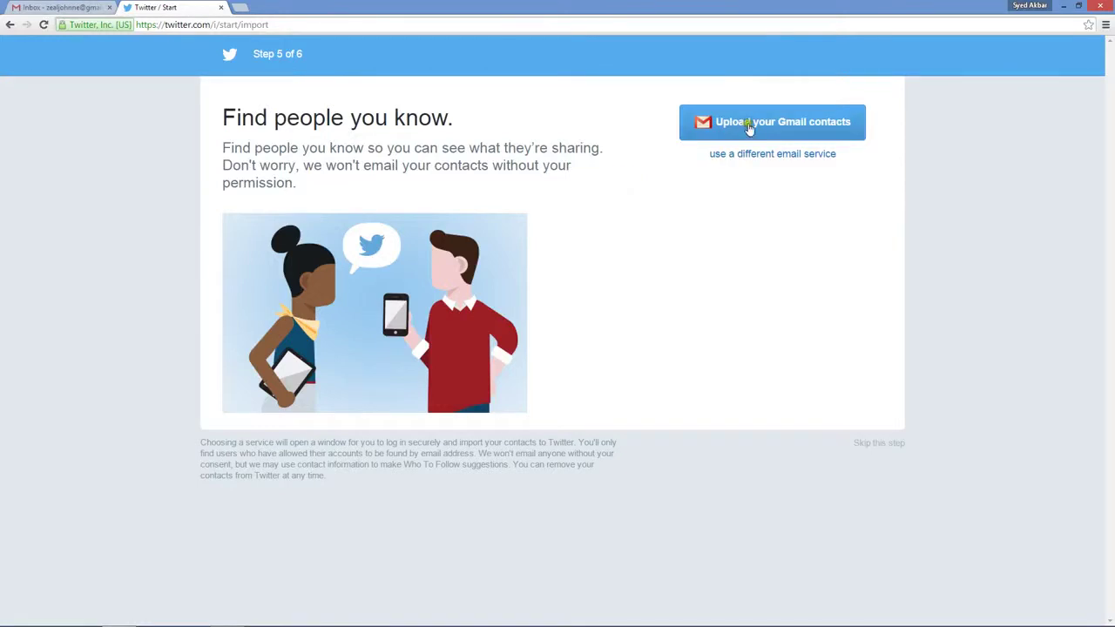
pyautogui.click(879, 444)
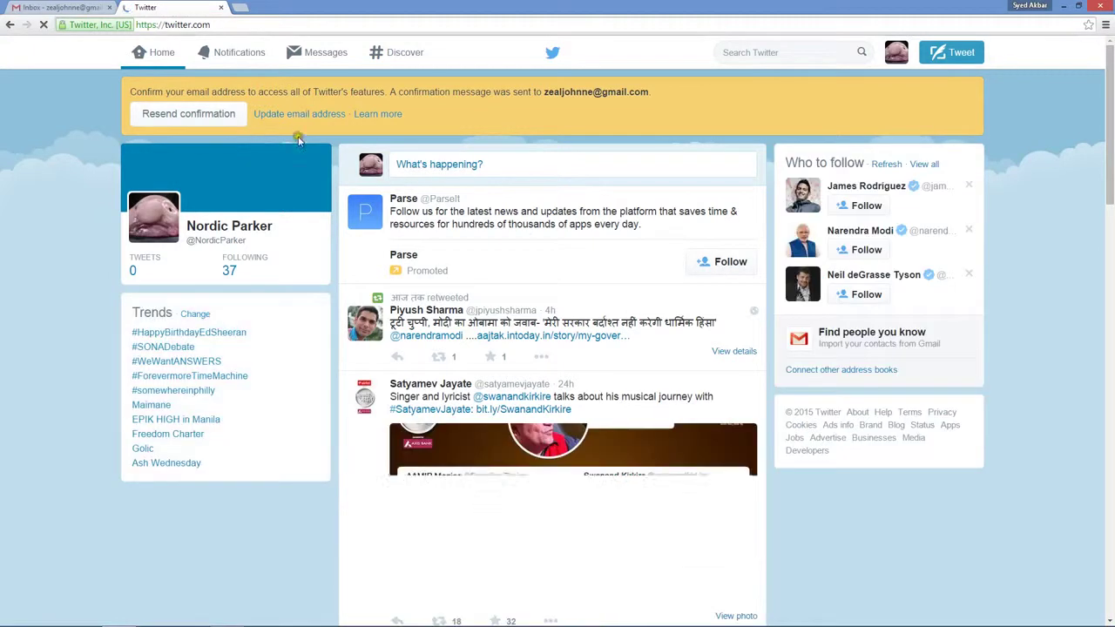
# Open the 'Confirm your Twitter account' e-mail in the Gmail tab
pyautogui.click(85, 9)
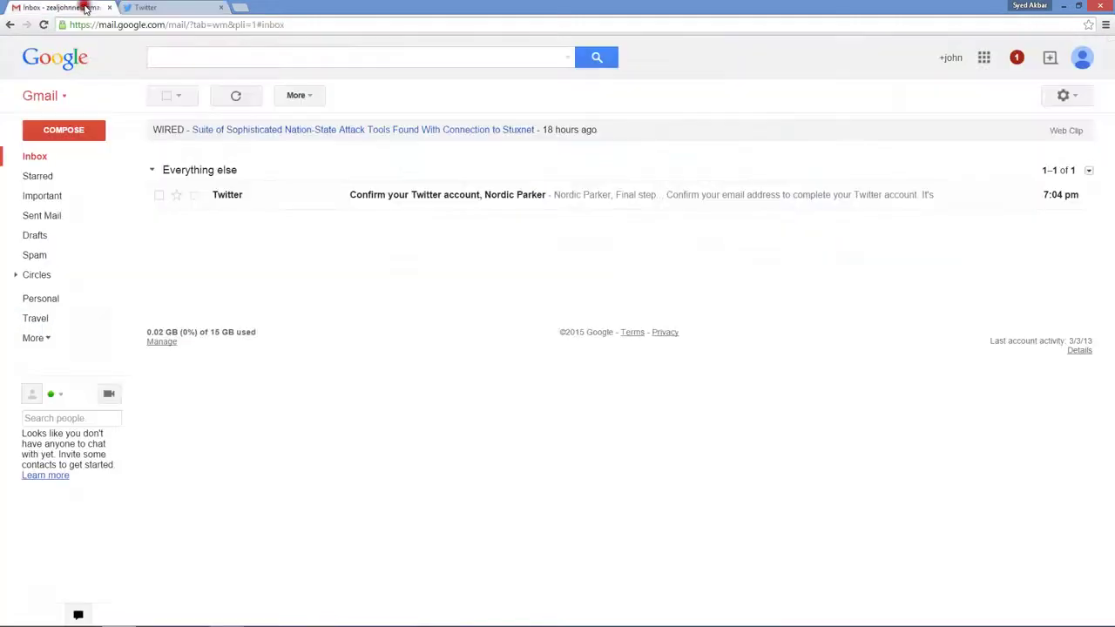
pyautogui.click(422, 196)
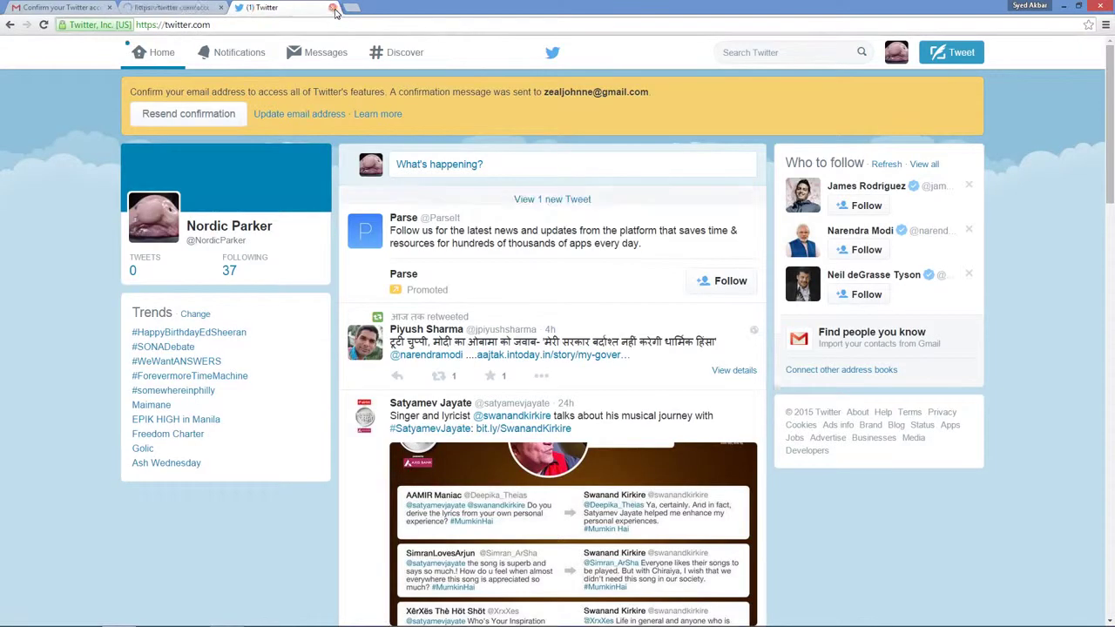
# Close the extra '(1) Twitter' tab to return to the home timeline
pyautogui.click(333, 8)
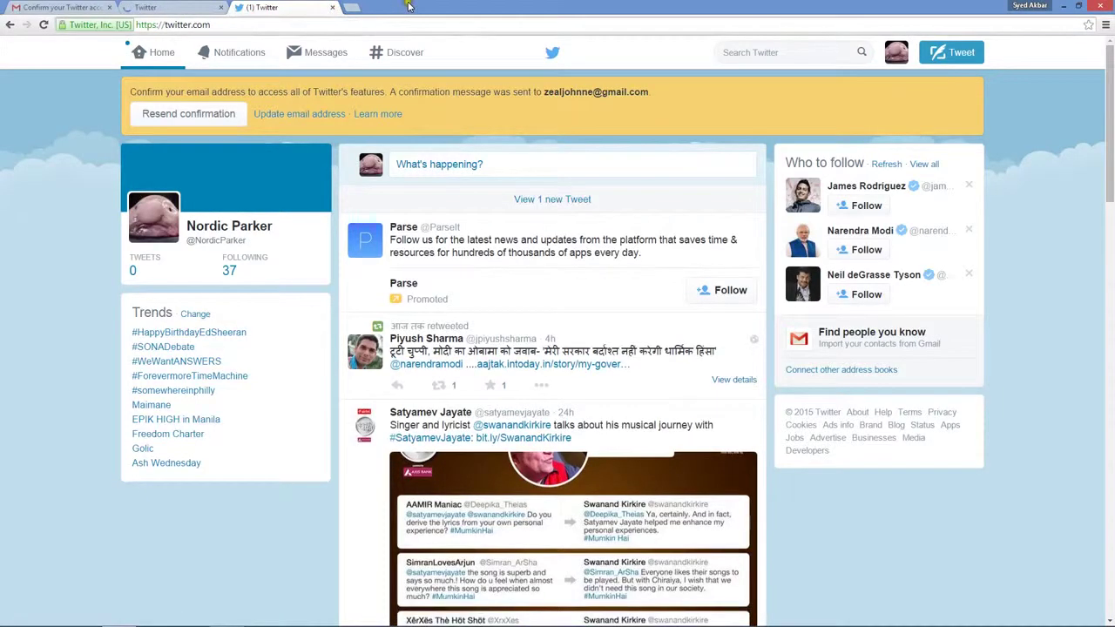